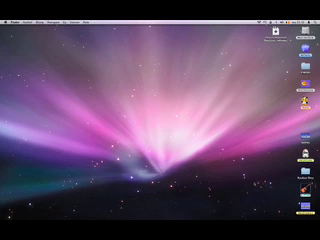
Open Get Info for the selected desktop item, then a second info window beside it
{"action": "key", "text": "super+i"}
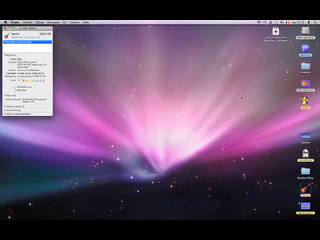
{"action": "left_click", "coordinate": [25, 8]}
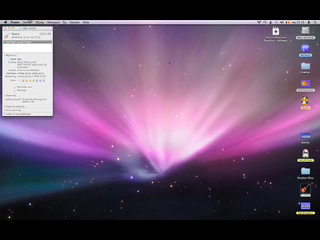
{"action": "left_click", "coordinate": [40, 22]}
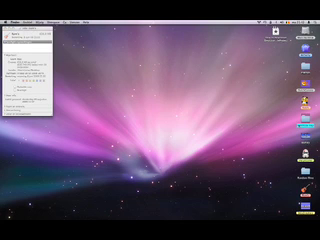
{"action": "key", "text": "super+i"}
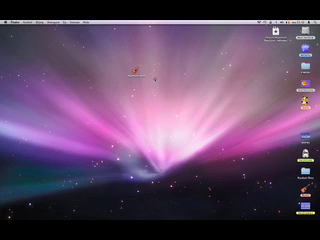
{"action": "left_click", "coordinate": [133, 67]}
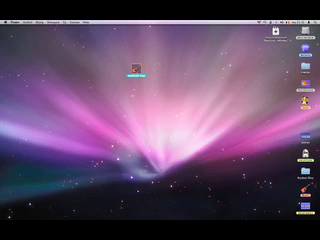
{"action": "double_click", "coordinate": [133, 67]}
{"action": "left_click", "coordinate": [92, 51]}
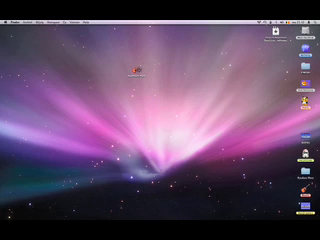
{"action": "left_click", "coordinate": [134, 67]}
{"action": "key", "text": "super+i"}
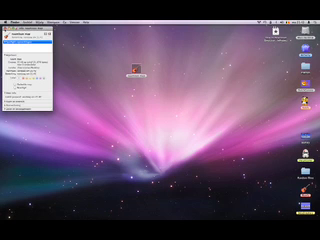
{"action": "key", "text": "super+w"}
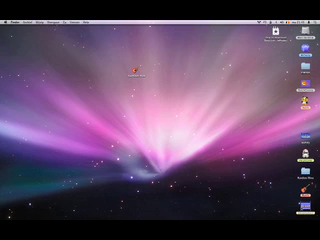
{"action": "key", "text": "super+i"}
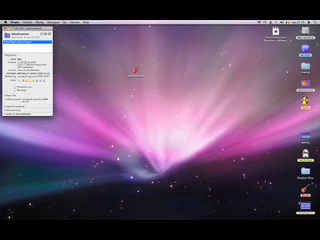
{"action": "key", "text": "super+w"}
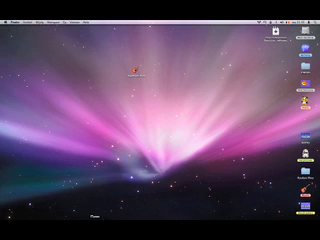
{"action": "left_click", "coordinate": [38, 15]}
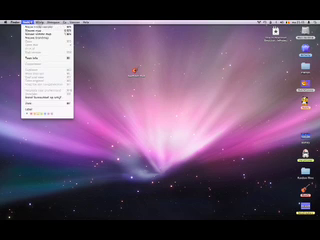
{"action": "left_click", "coordinate": [34, 30]}
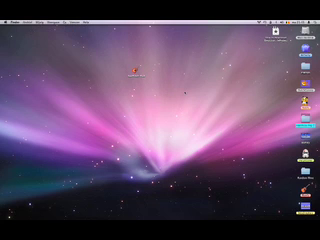
{"action": "key", "text": "super+i"}
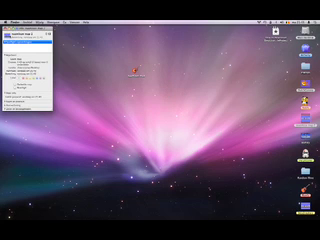
{"action": "left_click", "coordinate": [3, 8]}
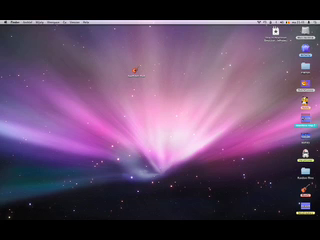
{"action": "key", "text": "super+i"}
{"action": "left_click", "coordinate": [134, 70]}
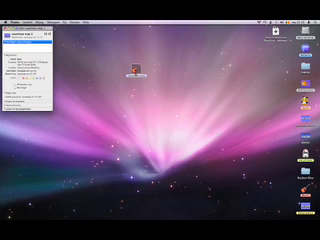
{"action": "key", "text": "super+i"}
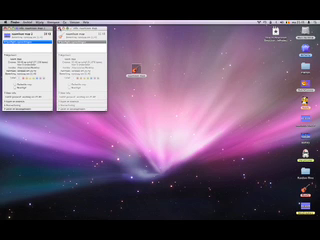
{"action": "key", "text": "super+w"}
{"action": "key", "text": "super+w"}
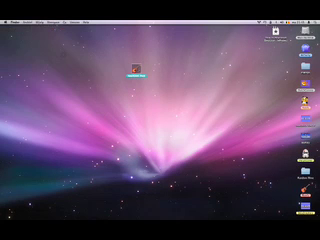
Trash the top-middle desktop item, then make an untitled folder and trash it too
{"action": "key", "text": "super+BackSpace"}
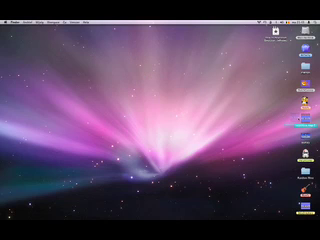
{"action": "key", "text": "super+shift+n"}
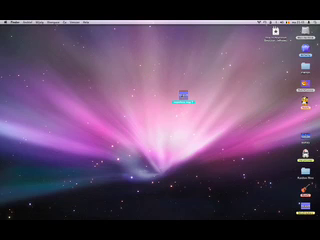
{"action": "key", "text": "super+BackSpace"}
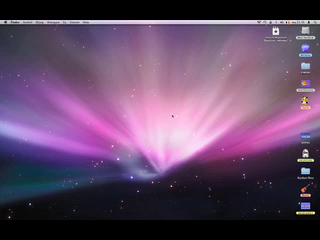